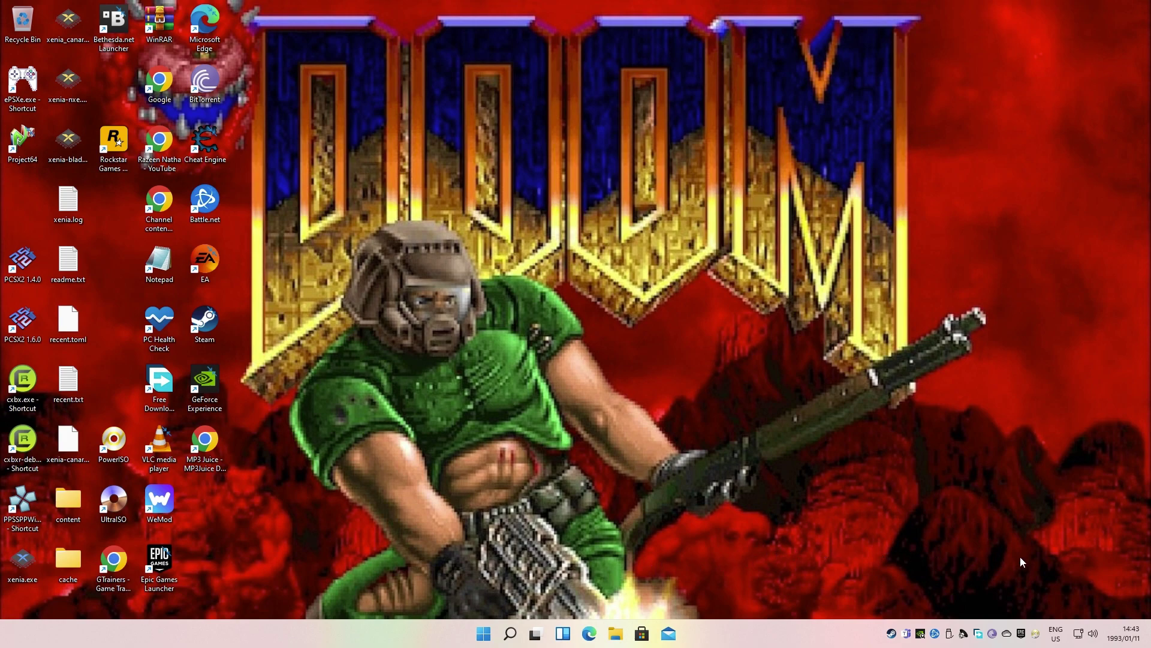
# Check the current system date in the taskbar calendar and close it.
pyautogui.moveTo(1122, 630)
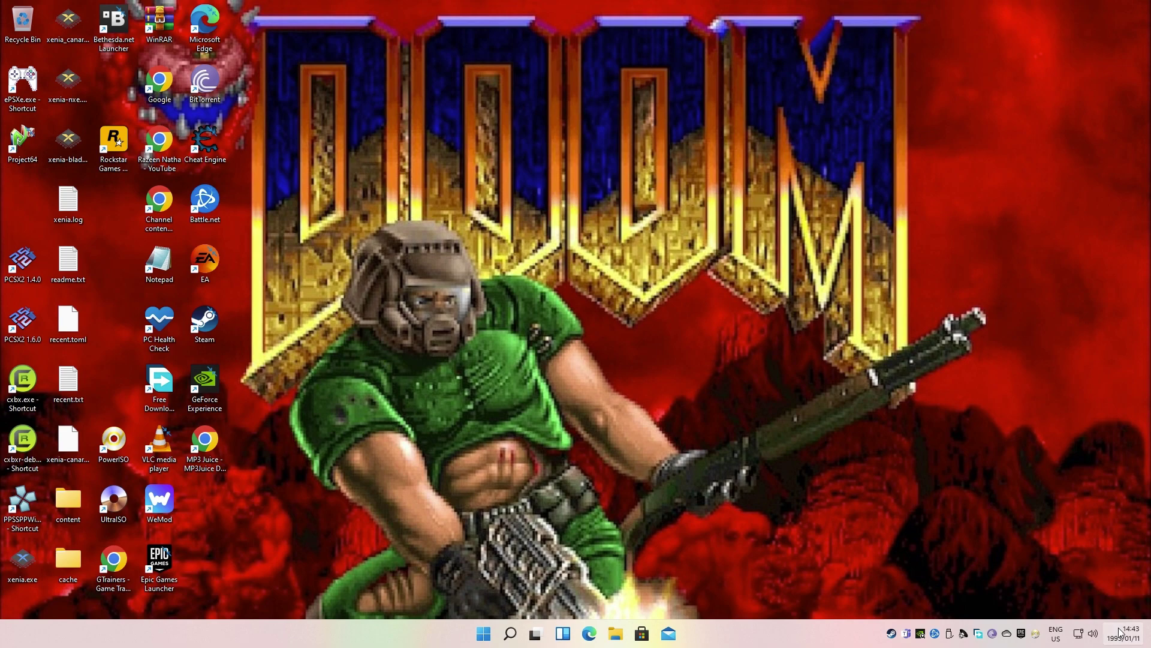
pyautogui.click(1119, 631)
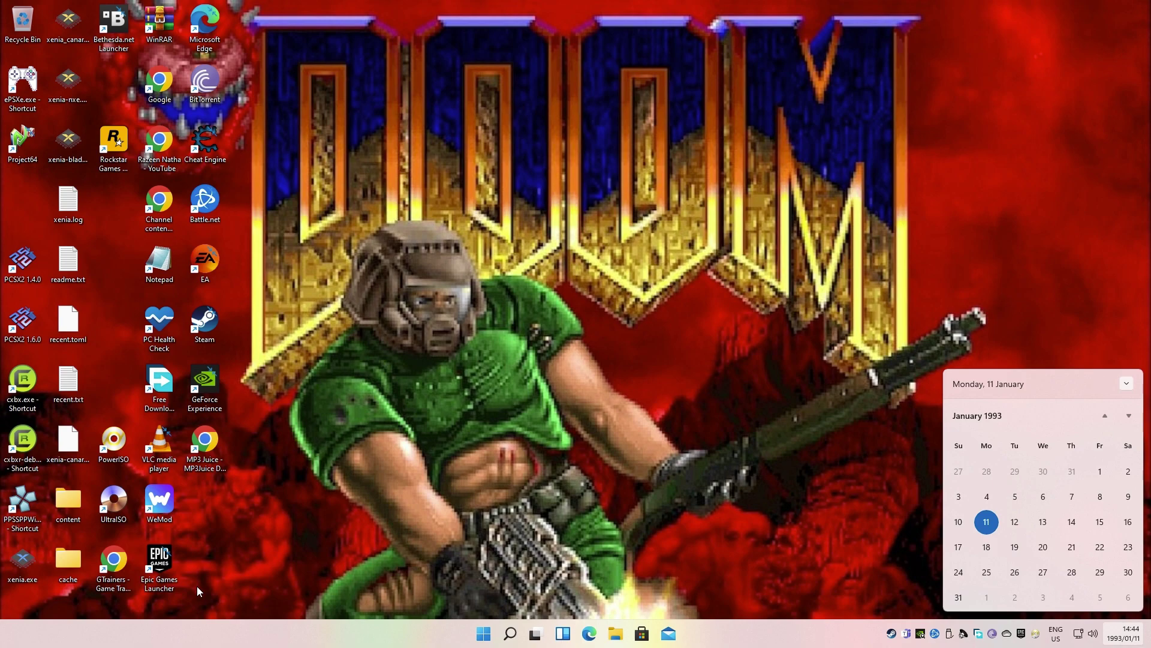
pyautogui.press('Escape')
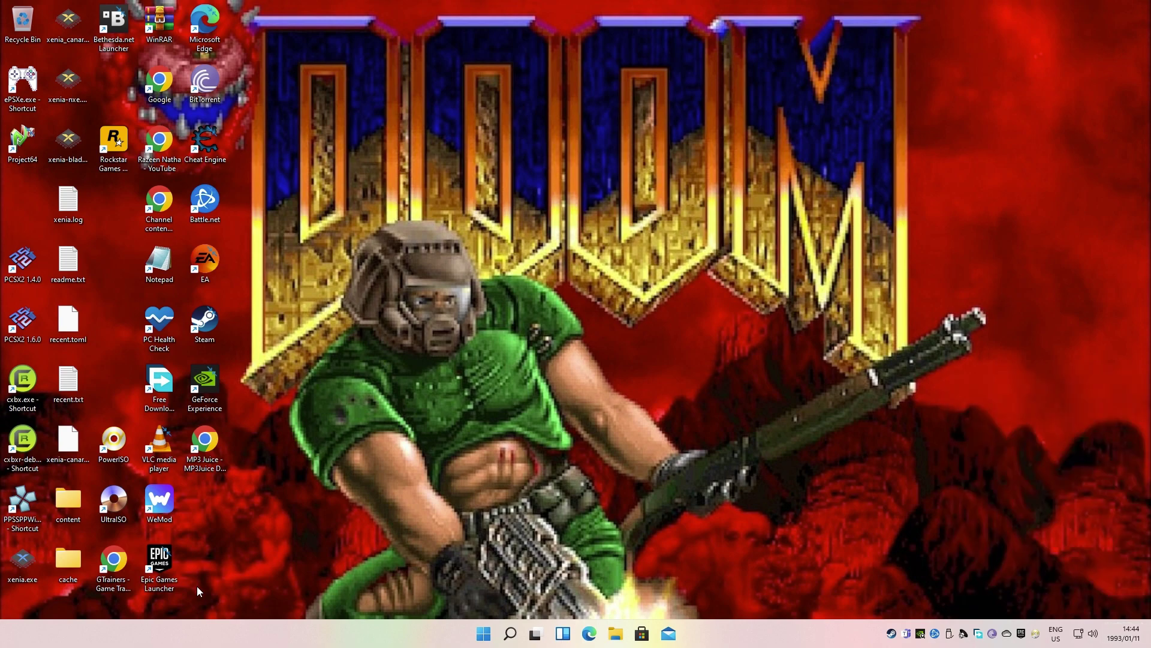
# Open the Date & time settings and start changing the date and time manually.
pyautogui.click(481, 631)
pyautogui.click(726, 288)
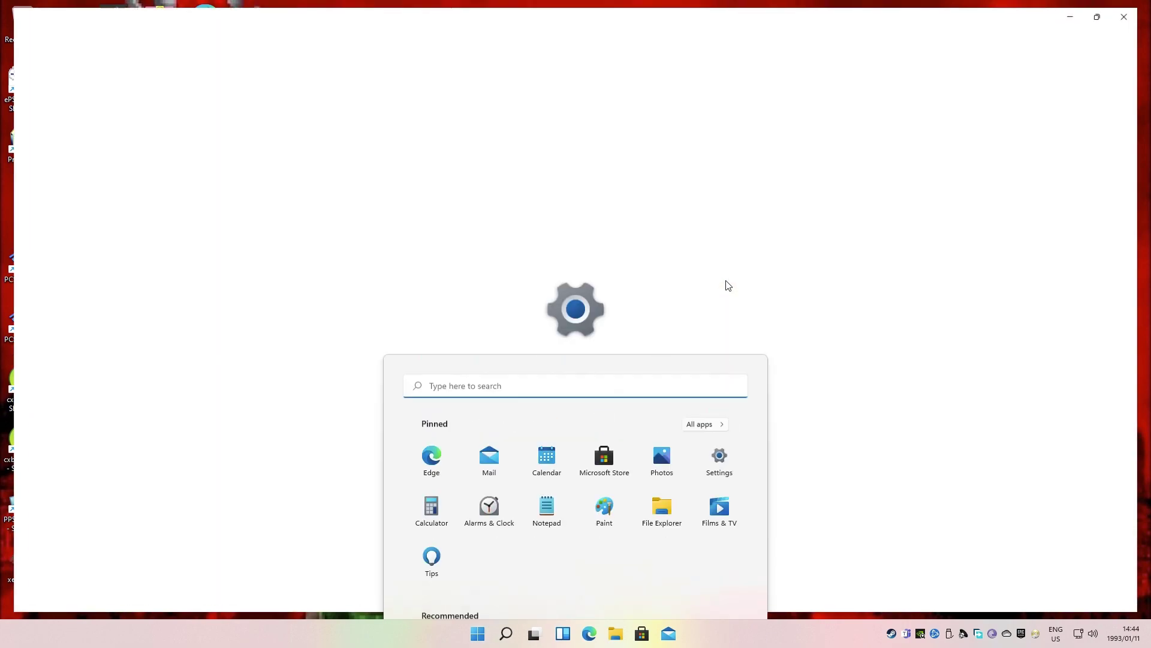
pyautogui.click(89, 278)
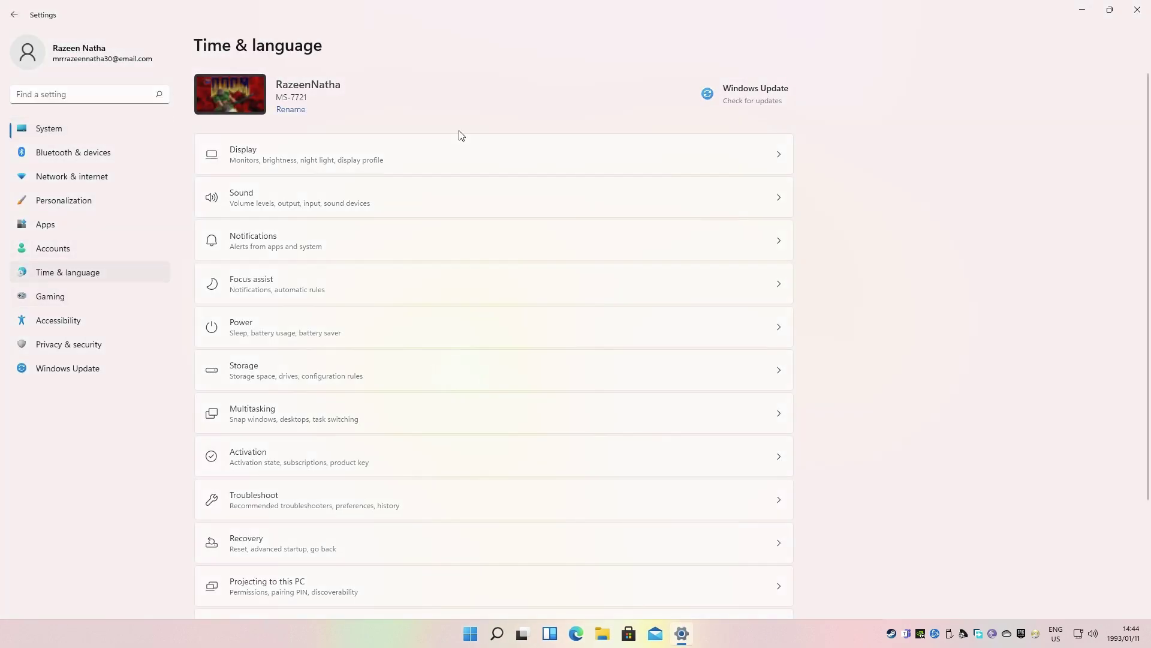
pyautogui.click(470, 100)
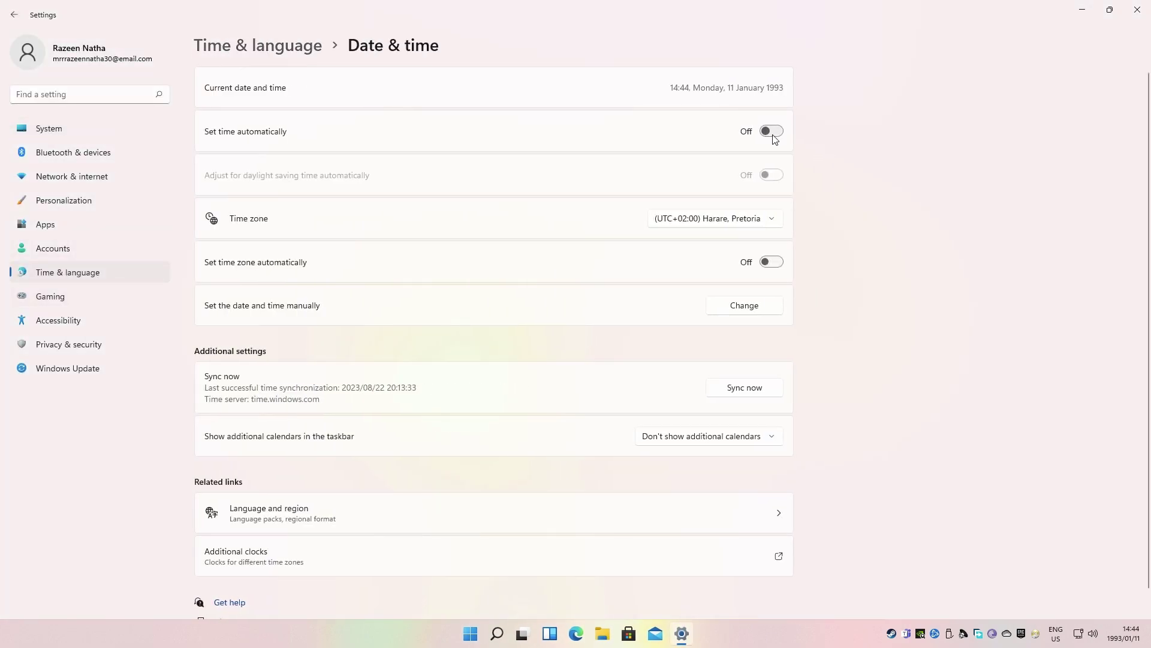
pyautogui.click(742, 305)
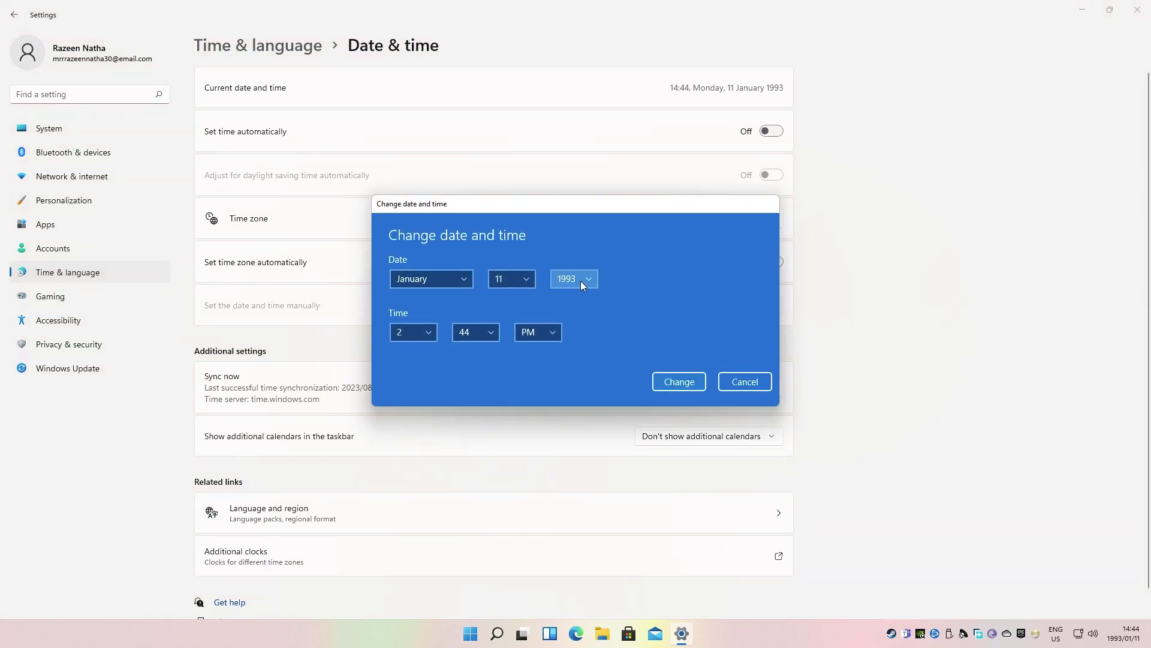
# Set the year of the system date to 2023.
pyautogui.click(581, 280)
pyautogui.scroll(-1, 579, 313)
pyautogui.scroll(1, 581, 322)
pyautogui.scroll(-6, 580, 322)
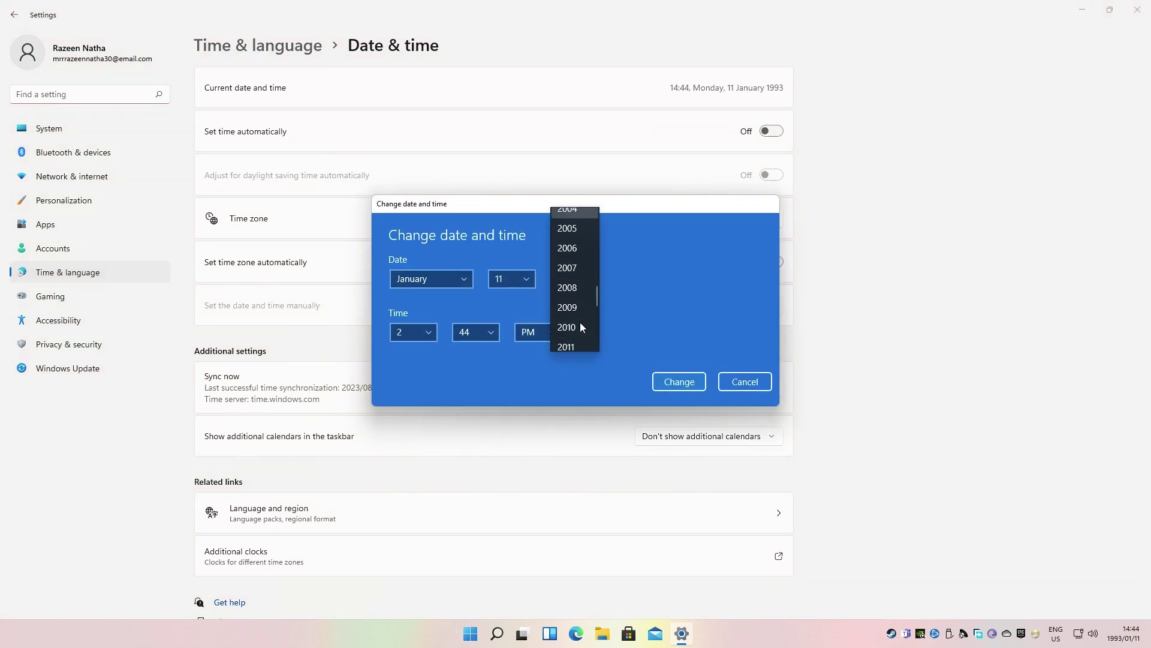
pyautogui.click(566, 337)
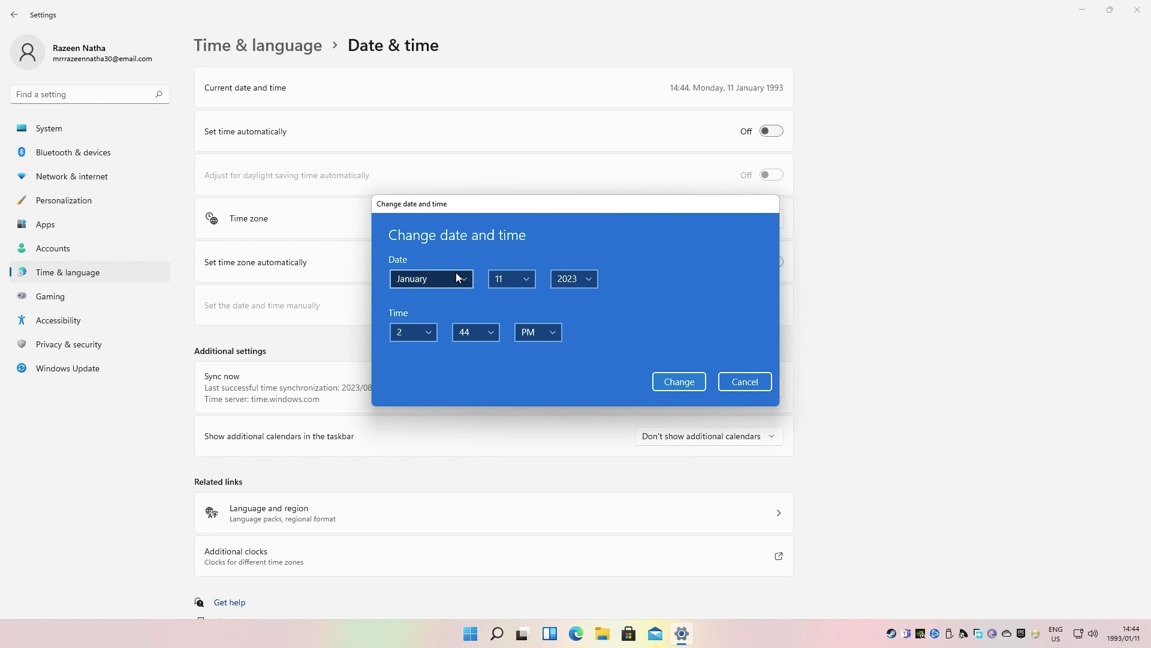
# Set the month to August and the day to 28.
pyautogui.click(446, 280)
pyautogui.click(413, 296)
pyautogui.click(496, 277)
pyautogui.scroll(-5, 513, 289)
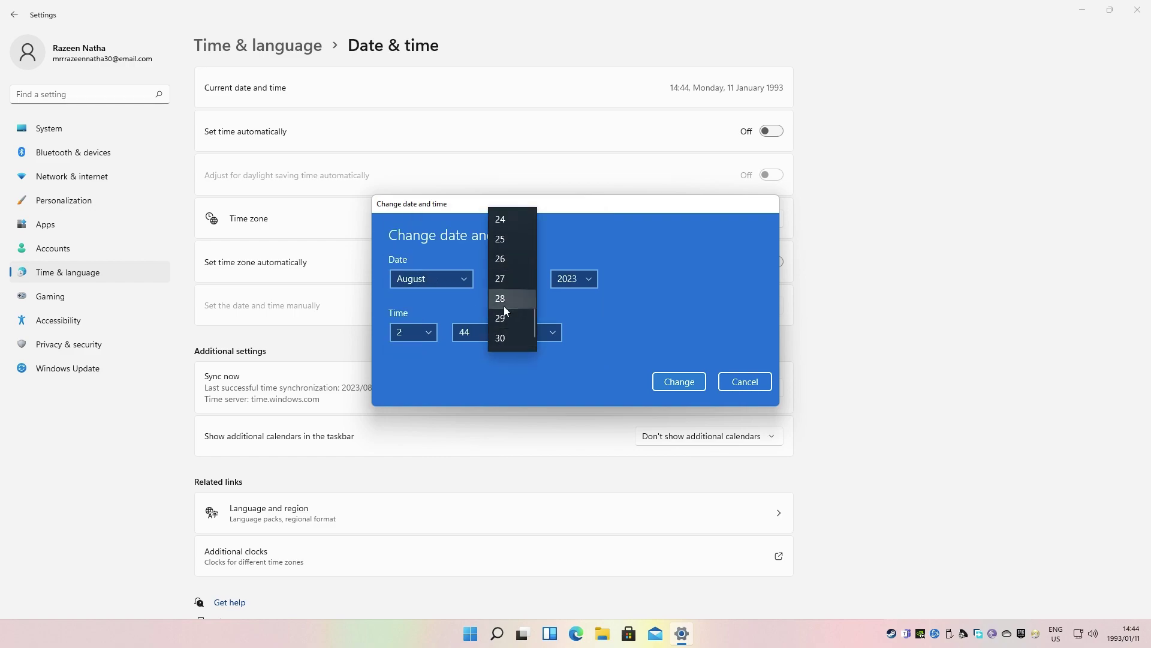
pyautogui.click(500, 328)
# Set the minutes to 40, apply the changed date and time, and close Settings.
pyautogui.scroll(1, 476, 328)
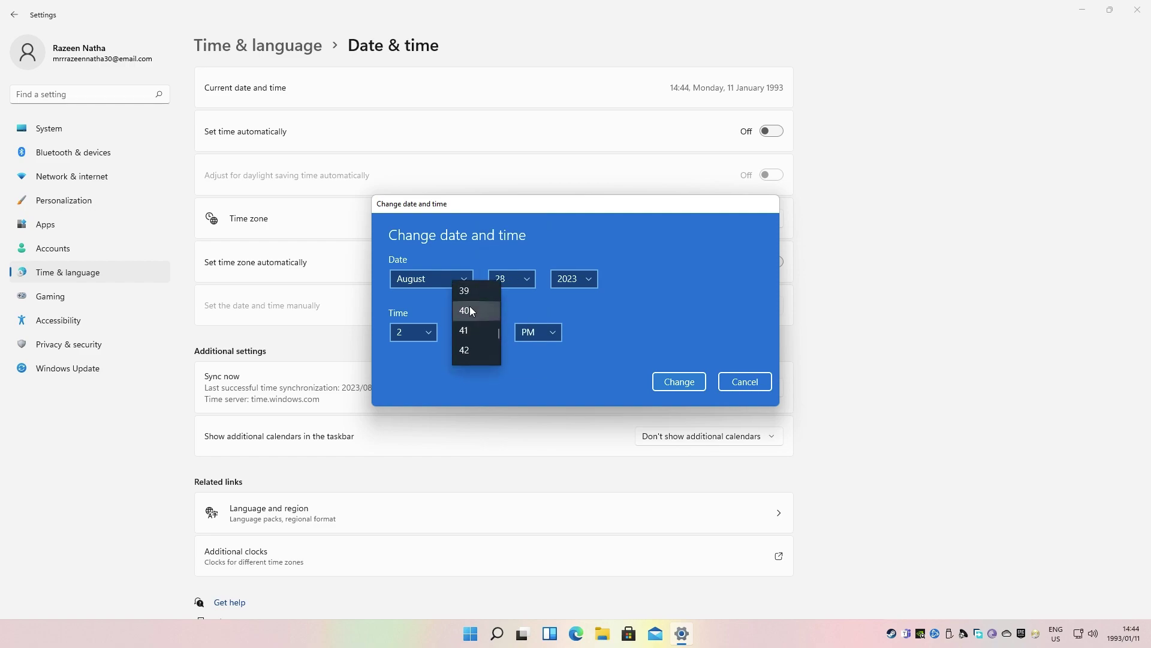
pyautogui.click(472, 311)
pyautogui.click(678, 382)
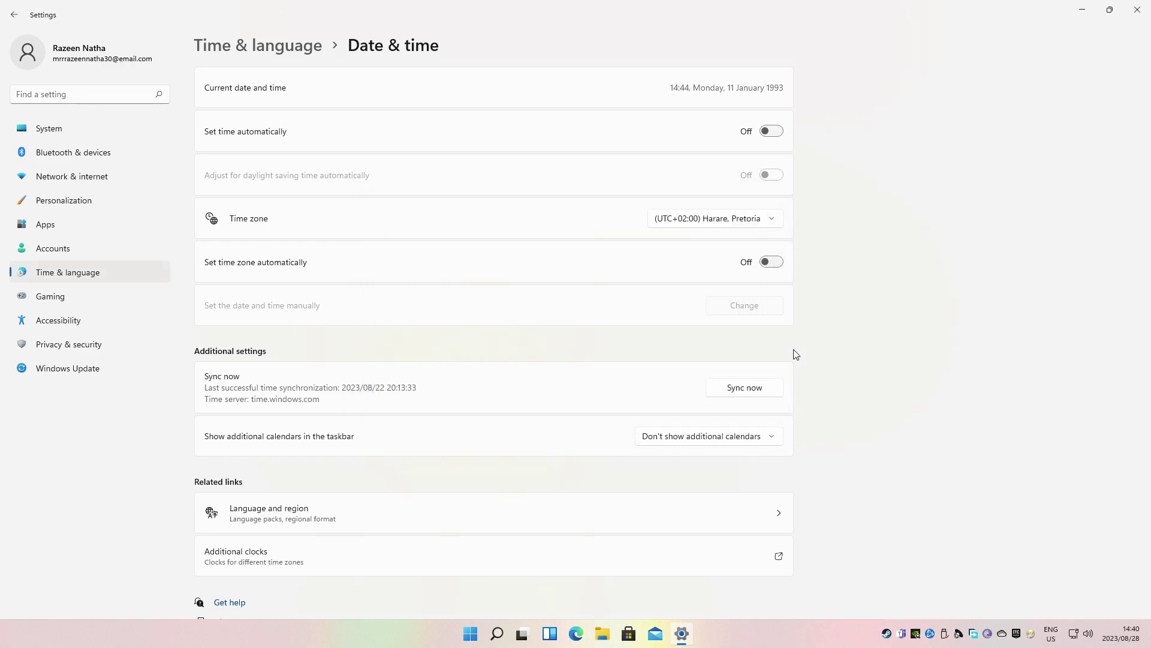
pyautogui.click(1144, 9)
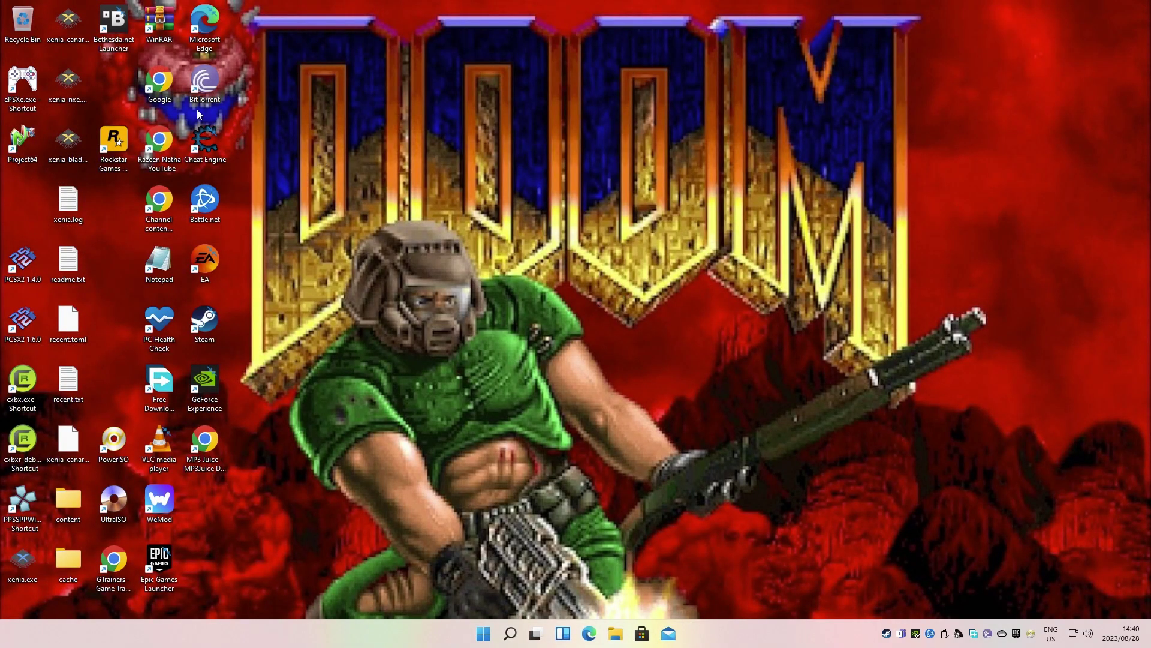
pyautogui.doubleClick(157, 84)
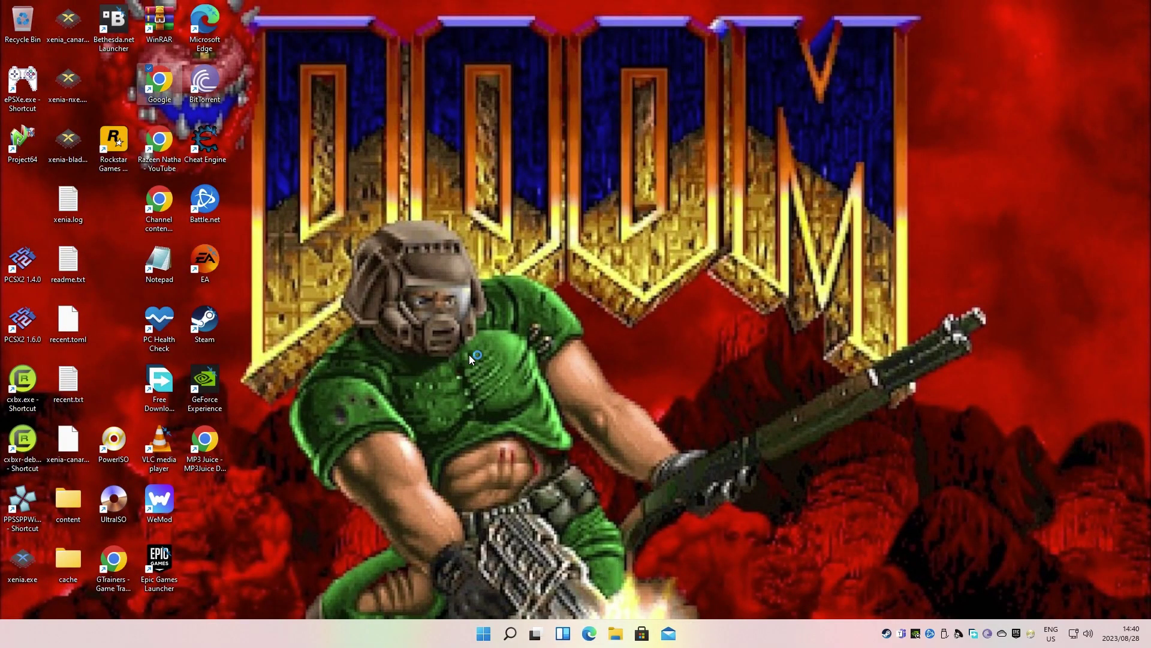
pyautogui.click(1137, 8)
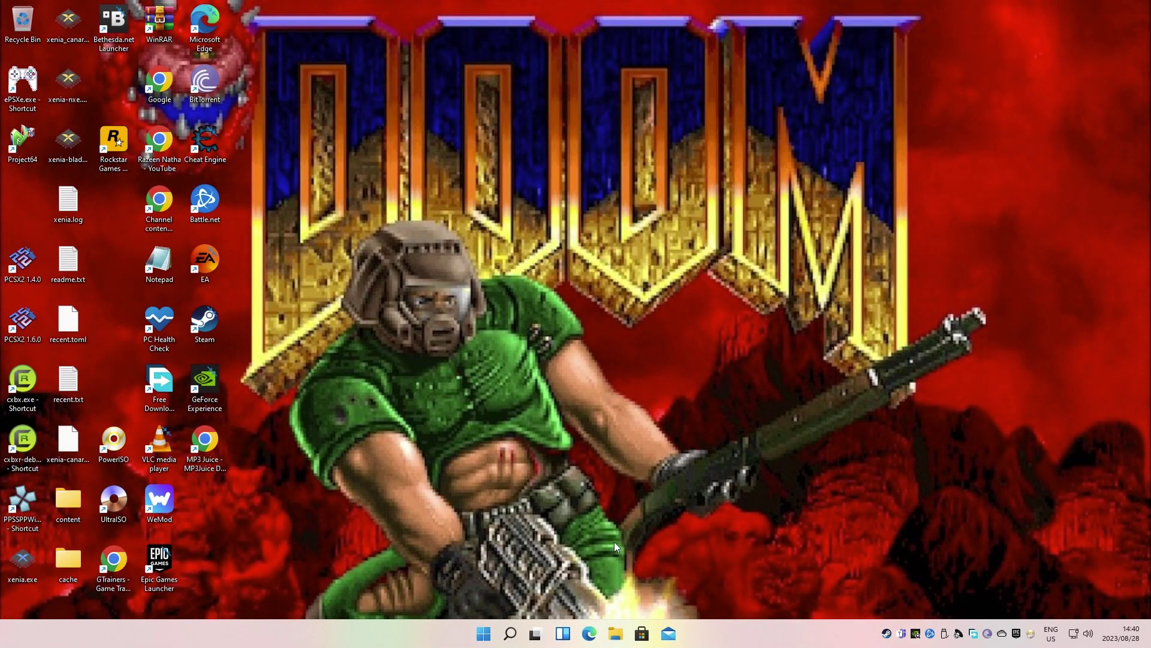
pyautogui.click(1116, 639)
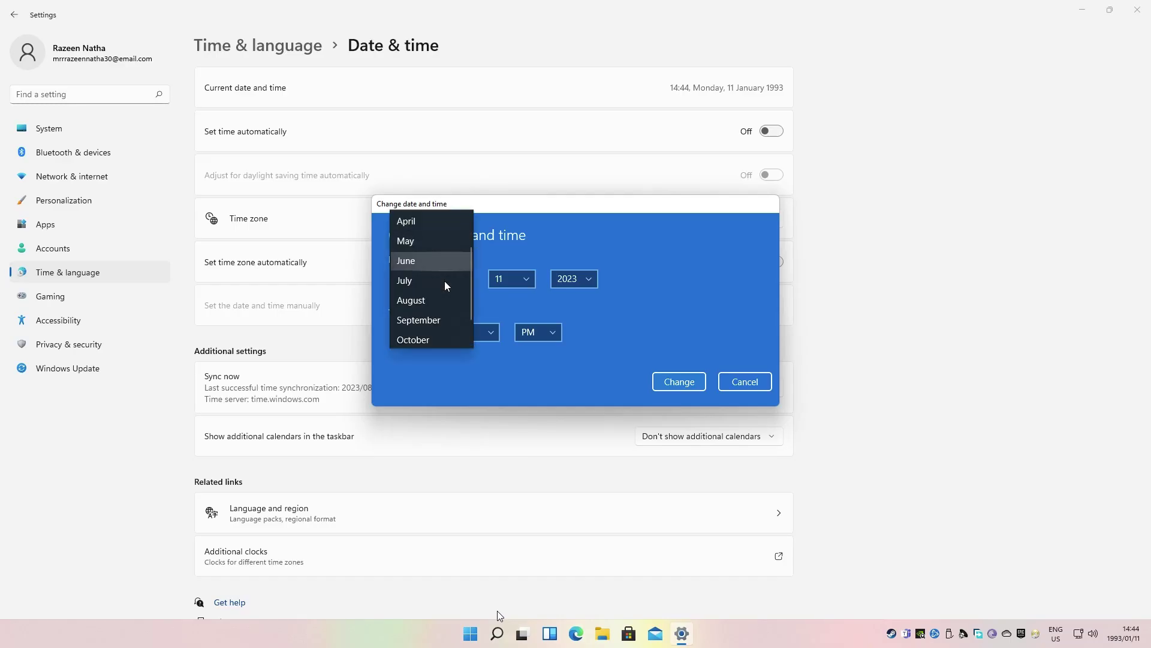
# Choose August 28 as the manual date in the Change date and time dialog.
pyautogui.click(411, 300)
pyautogui.click(511, 278)
pyautogui.scroll(-2, 515, 294)
pyautogui.scroll(-3, 514, 293)
pyautogui.click(502, 312)
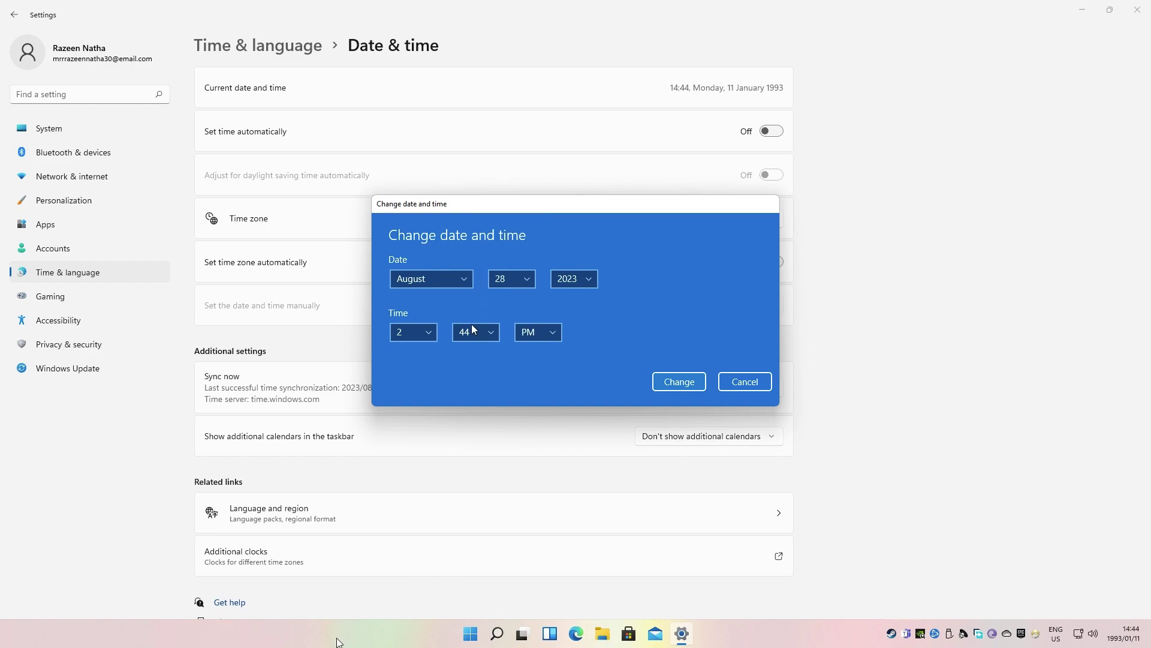
pyautogui.click(477, 327)
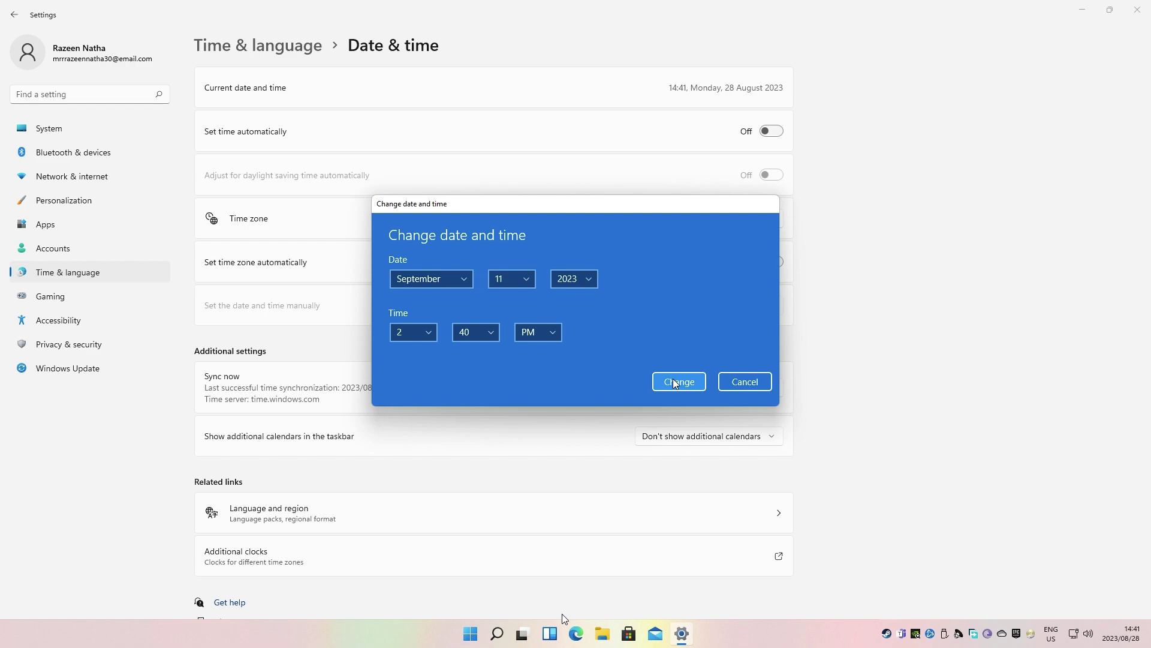
pyautogui.click(511, 278)
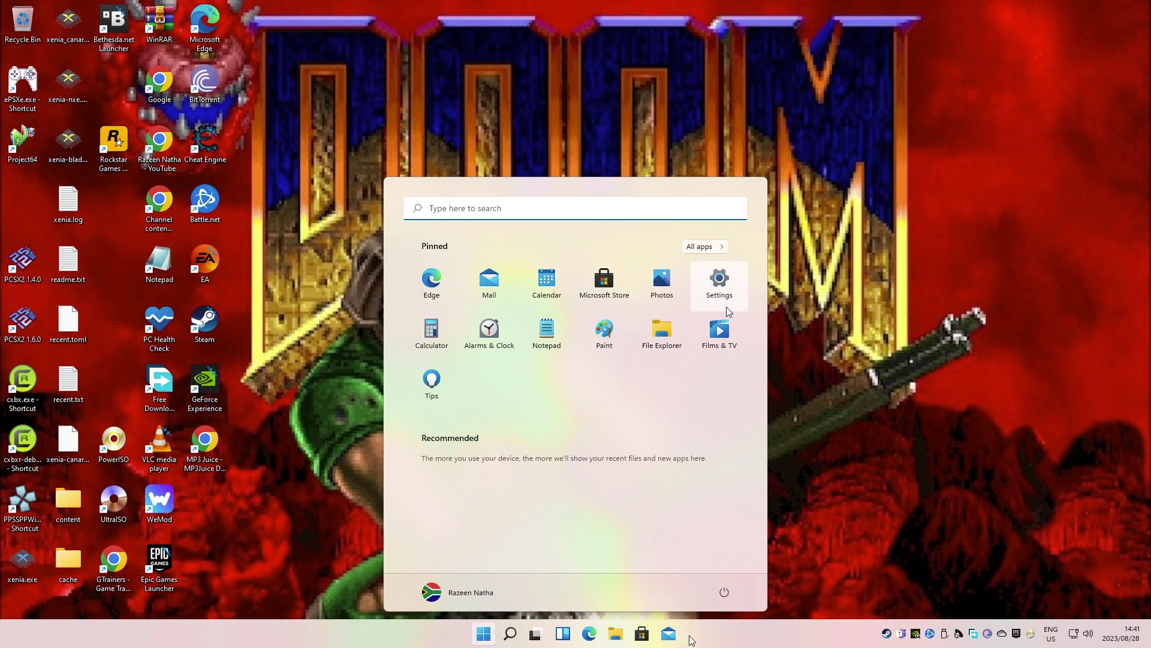
# Reopen the Date & time settings and bring up the manual date and time change.
pyautogui.click(721, 279)
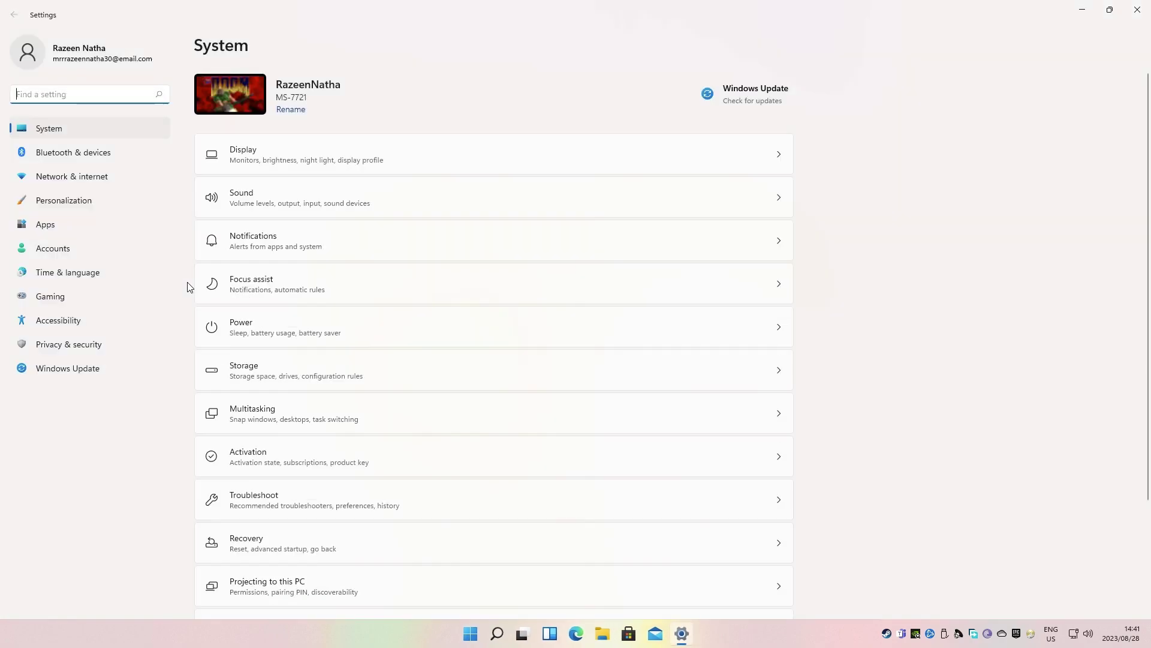
pyautogui.click(63, 273)
pyautogui.click(776, 91)
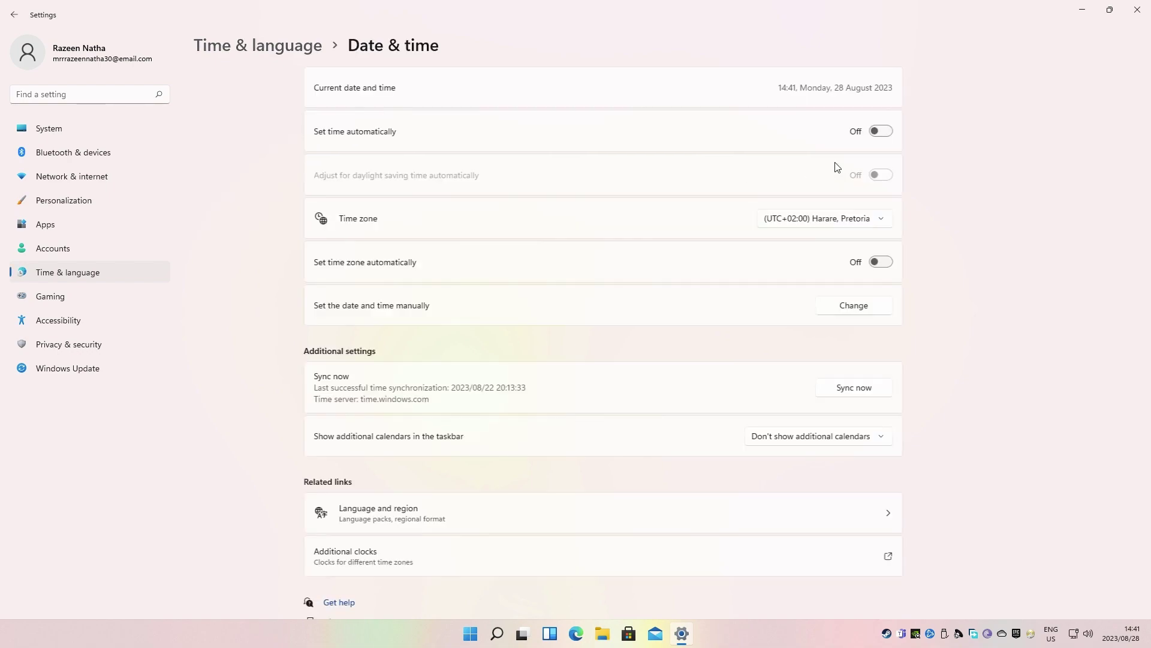
pyautogui.click(750, 307)
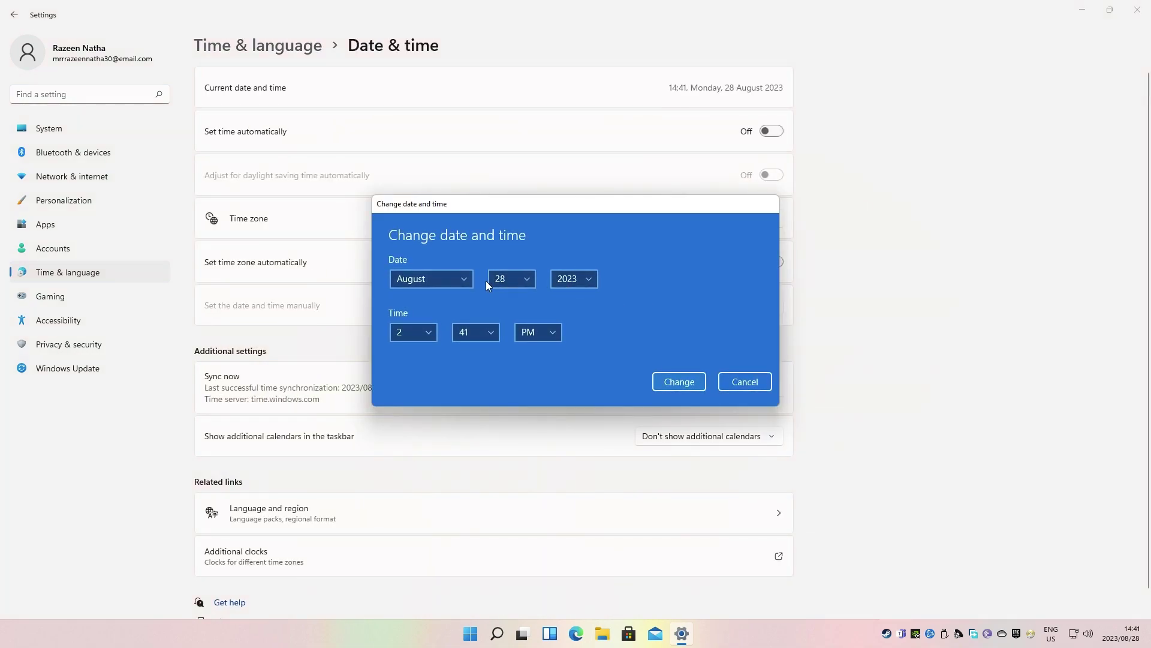
# Set the month to September and the day to 11.
pyautogui.click(431, 279)
pyautogui.click(422, 297)
pyautogui.click(520, 279)
pyautogui.scroll(7, 494, 259)
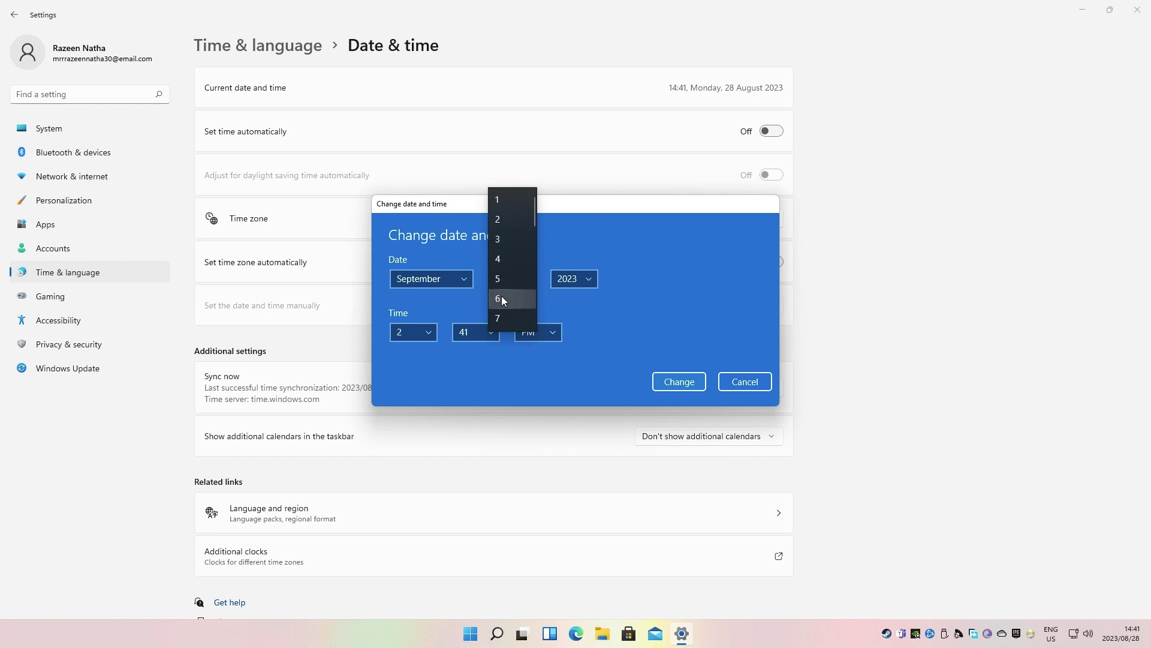
pyautogui.scroll(-1, 502, 311)
pyautogui.scroll(-2, 504, 322)
pyautogui.click(505, 315)
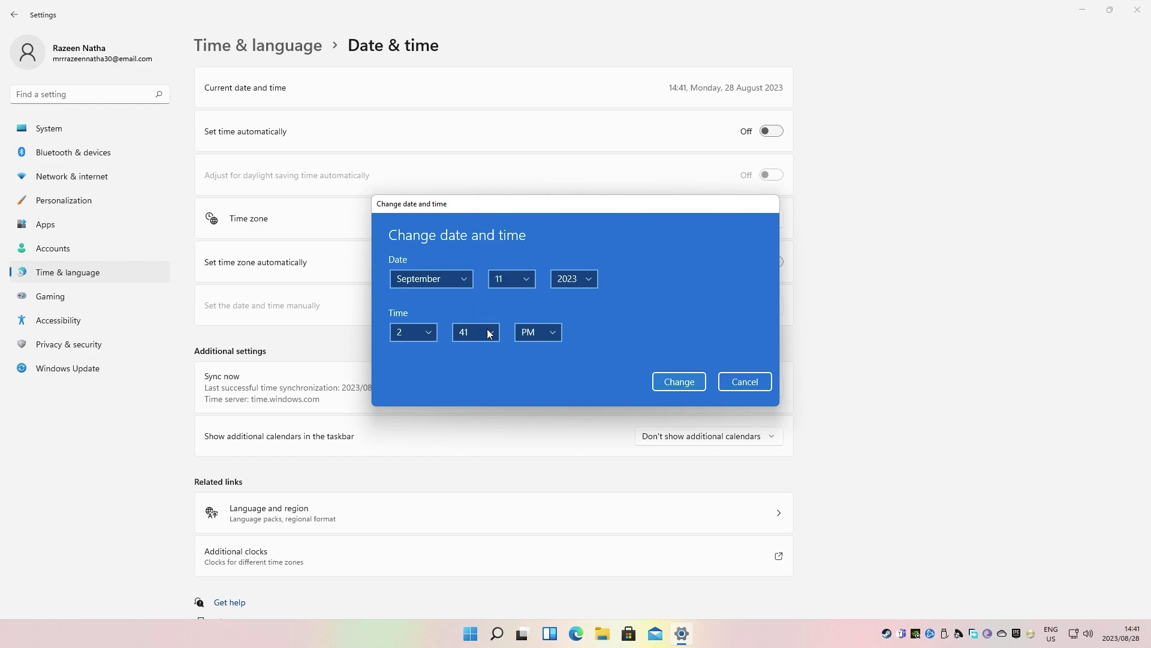
# Set the minutes to 40, apply the new date and time, and close Settings.
pyautogui.click(470, 313)
pyautogui.click(675, 382)
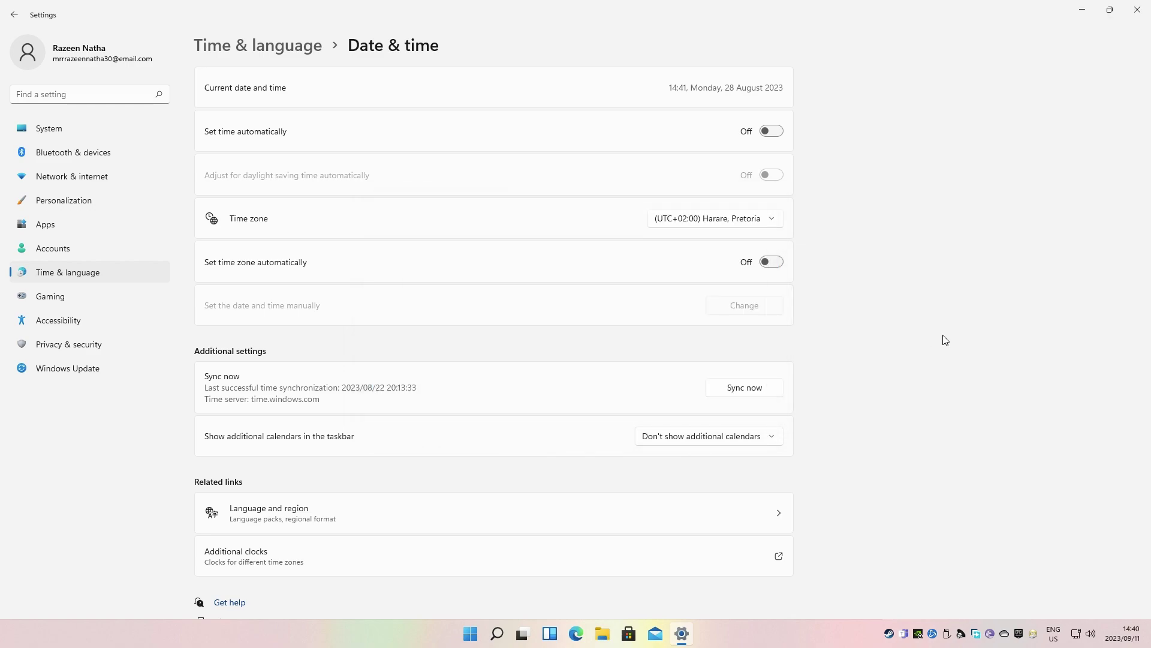
pyautogui.click(1137, 9)
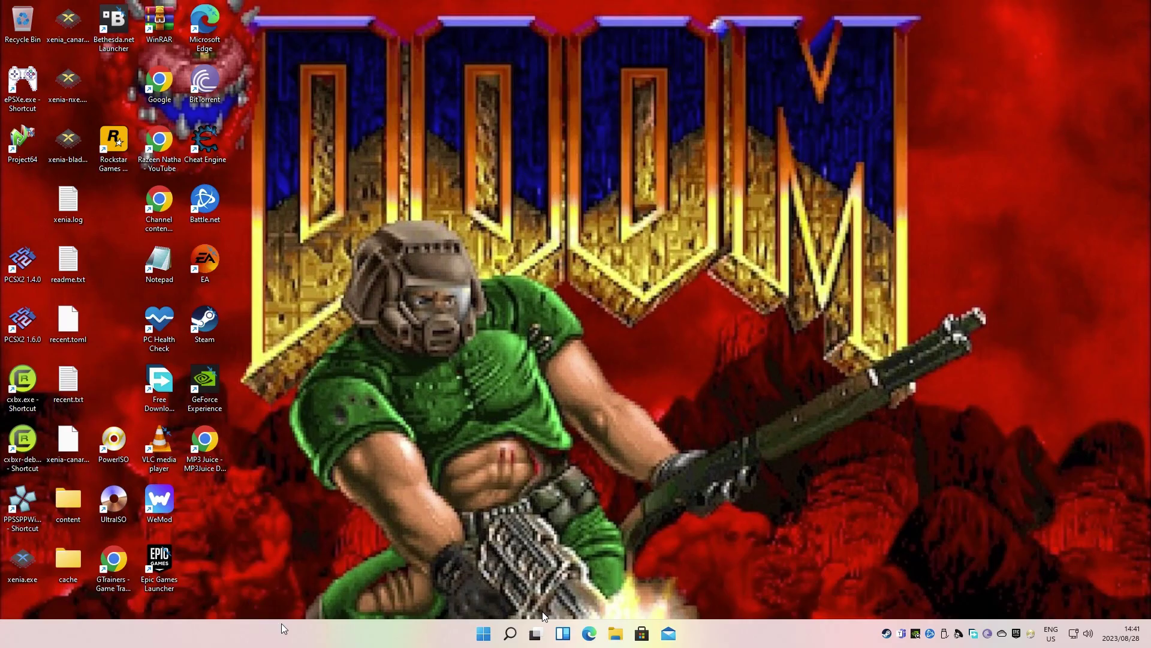
# Set the September 2023 date to day 11 with minutes at 40, apply it, and close Settings.
pyautogui.click(480, 634)
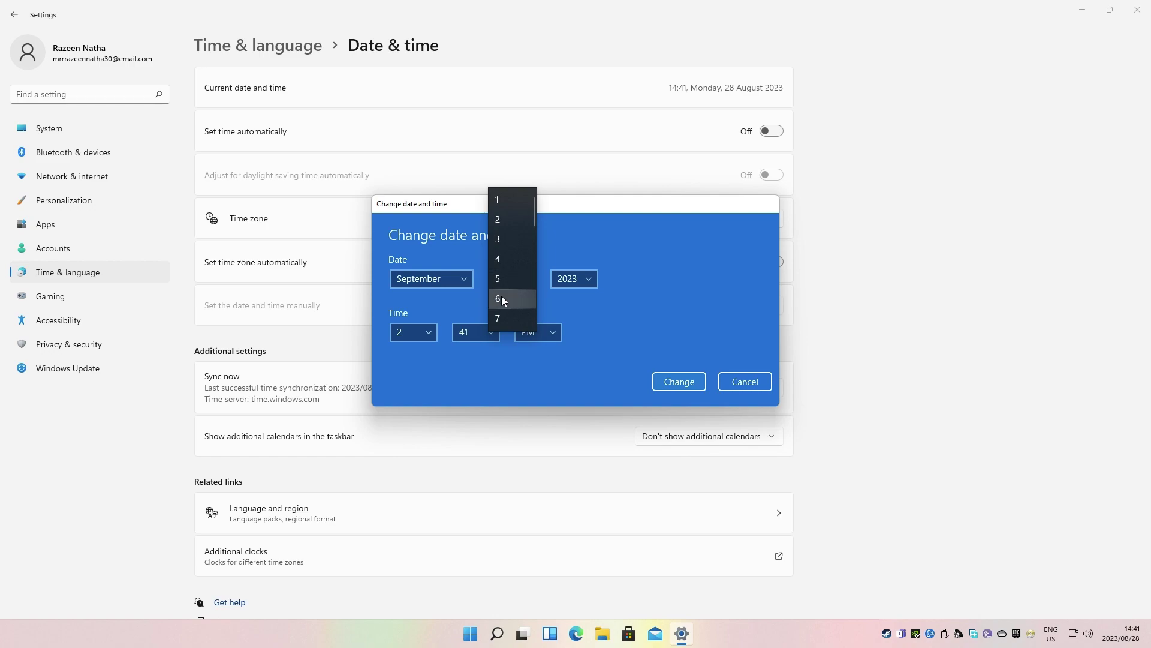
pyautogui.scroll(-1, 503, 316)
pyautogui.scroll(-2, 505, 320)
pyautogui.click(505, 314)
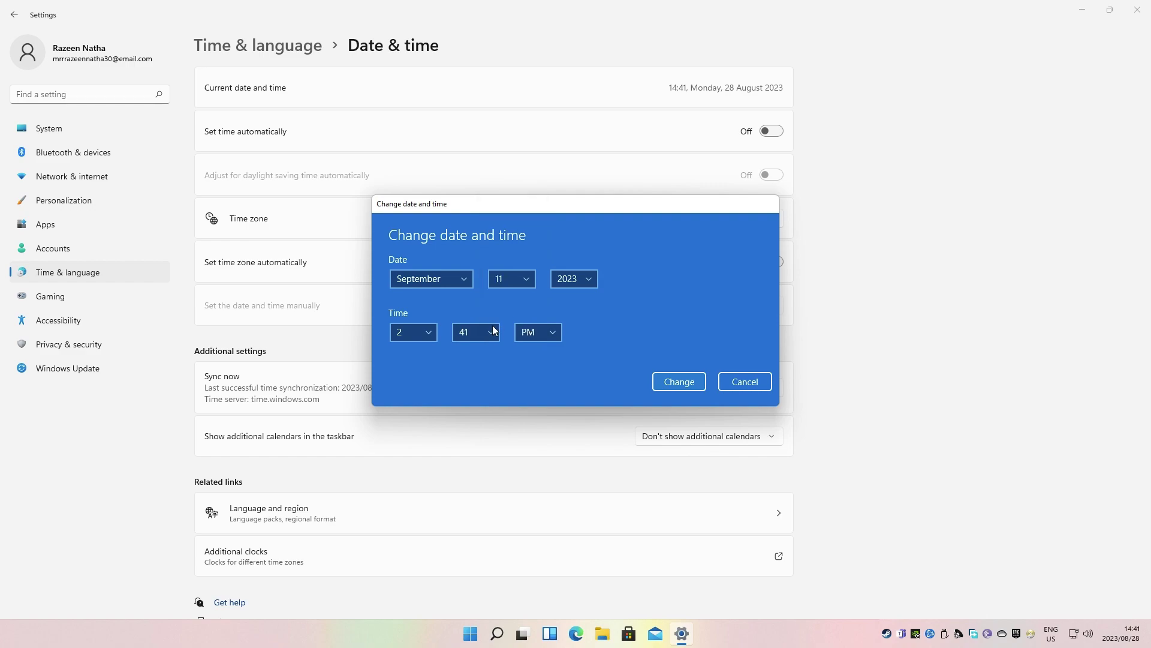
pyautogui.click(471, 315)
pyautogui.click(675, 382)
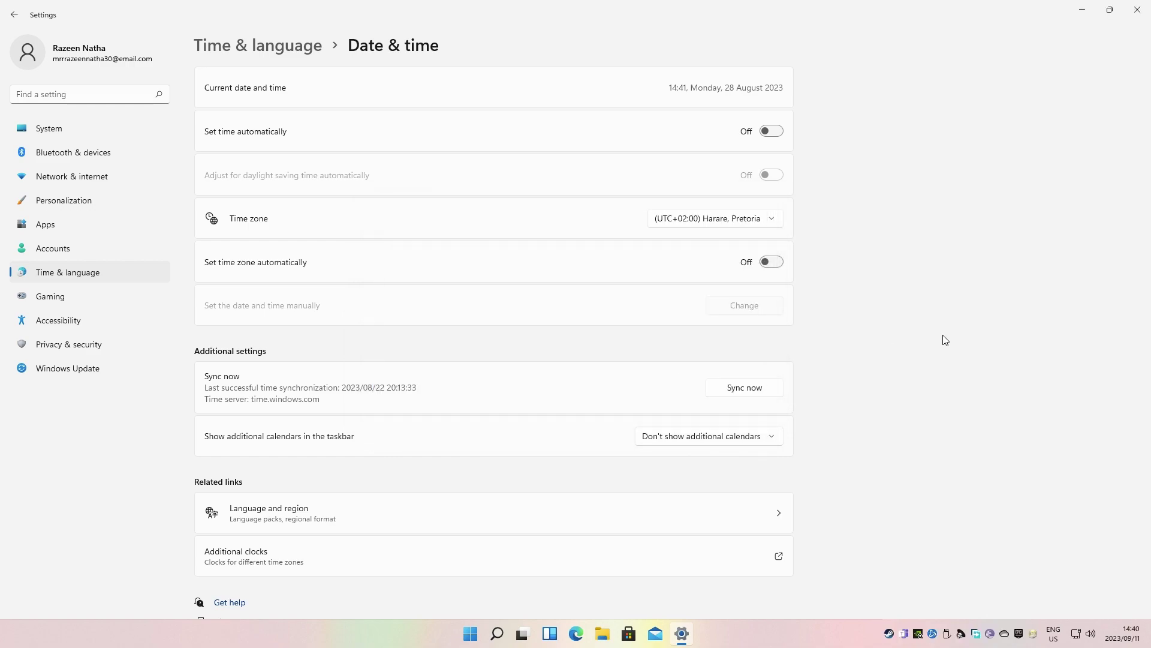
pyautogui.click(1137, 9)
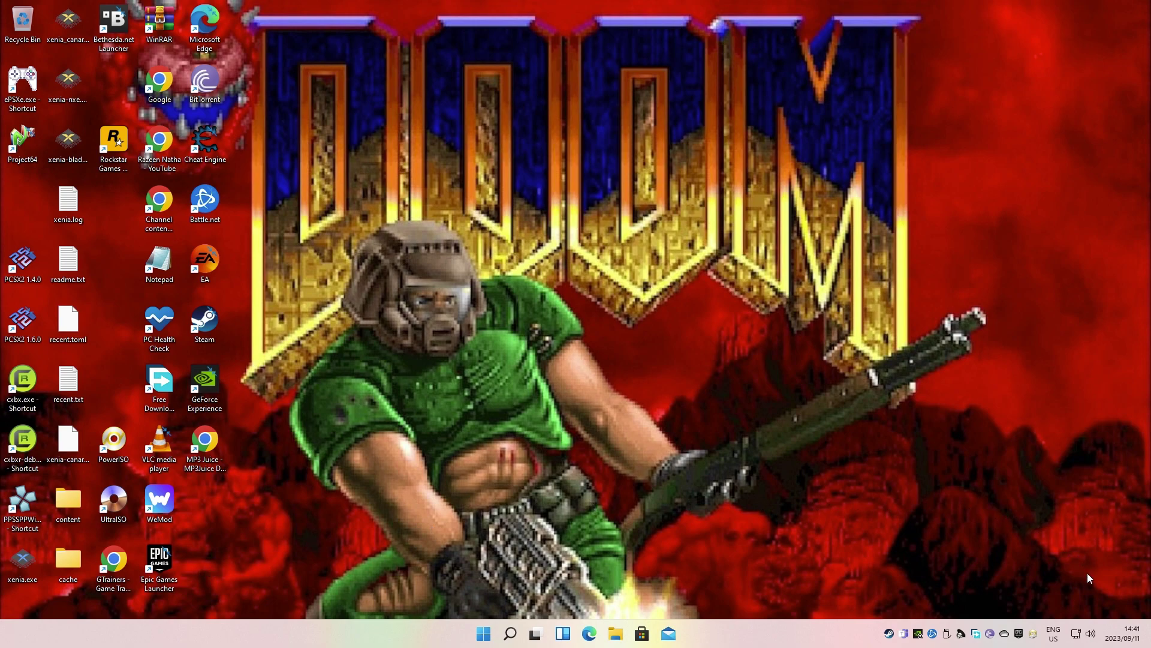
# Check the system date in the taskbar calendar and dismiss it.
pyautogui.click(1116, 632)
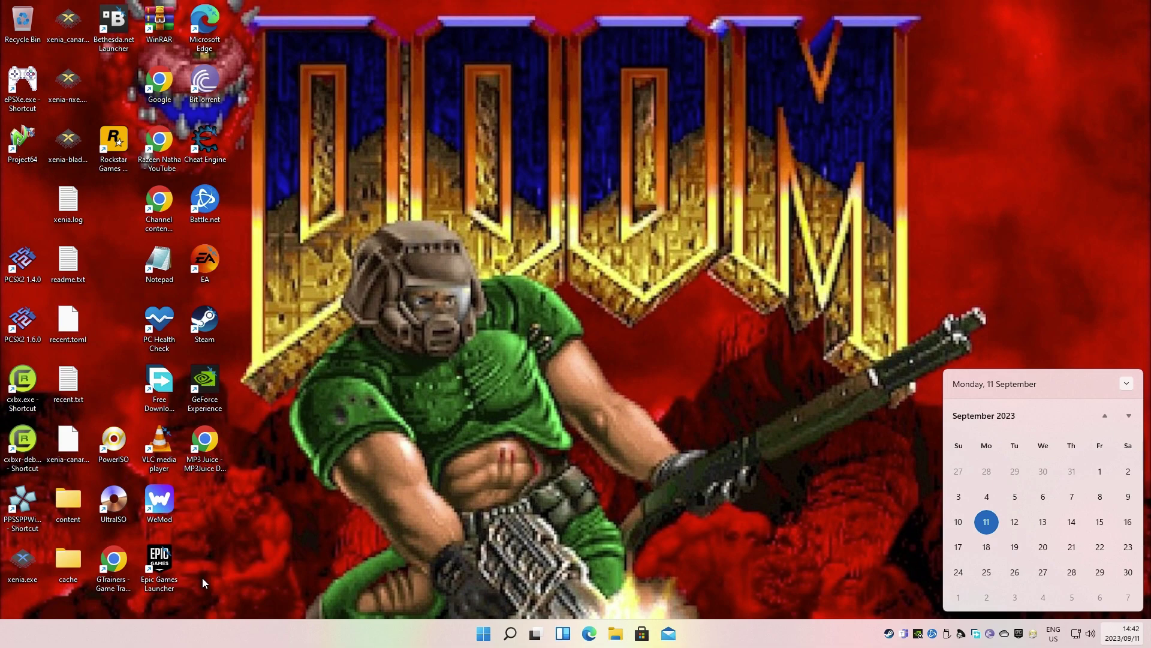
pyautogui.click(203, 581)
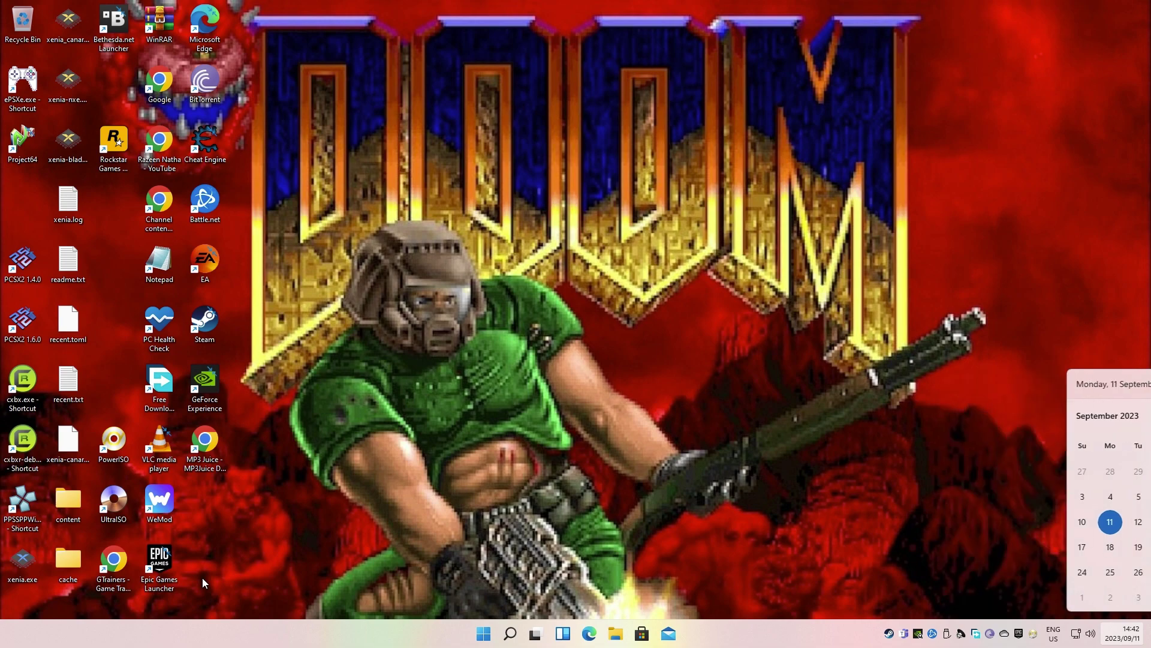
# Open Google in Chrome from the desktop and search for "Play Doom Online".
pyautogui.doubleClick(157, 84)
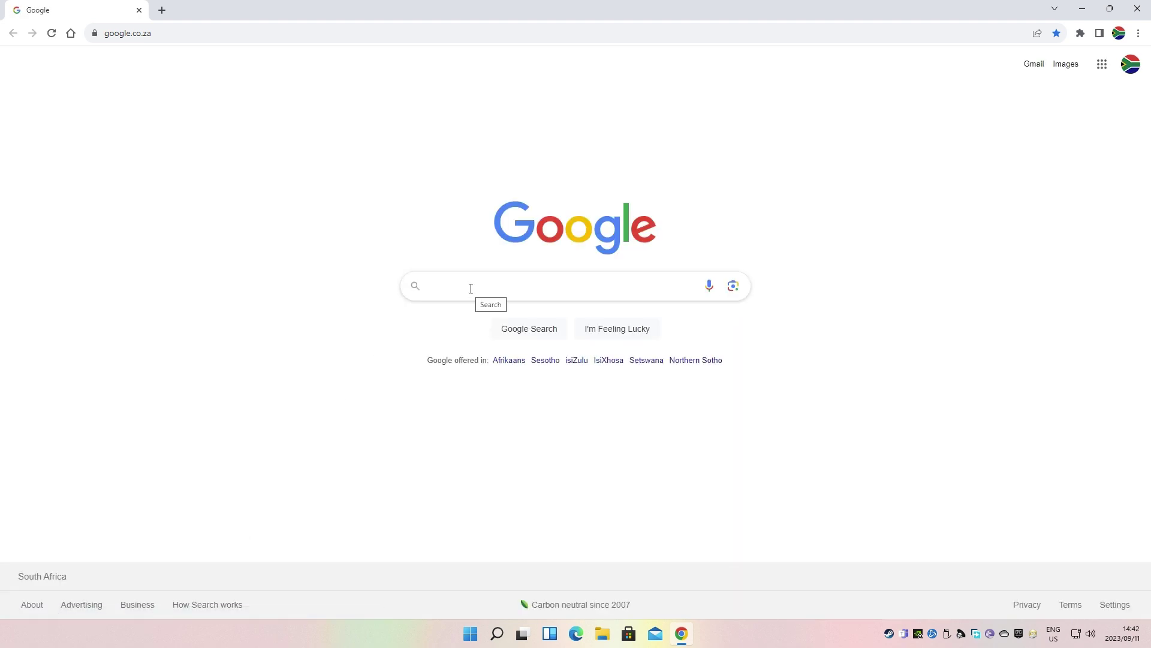
pyautogui.write('Pla')
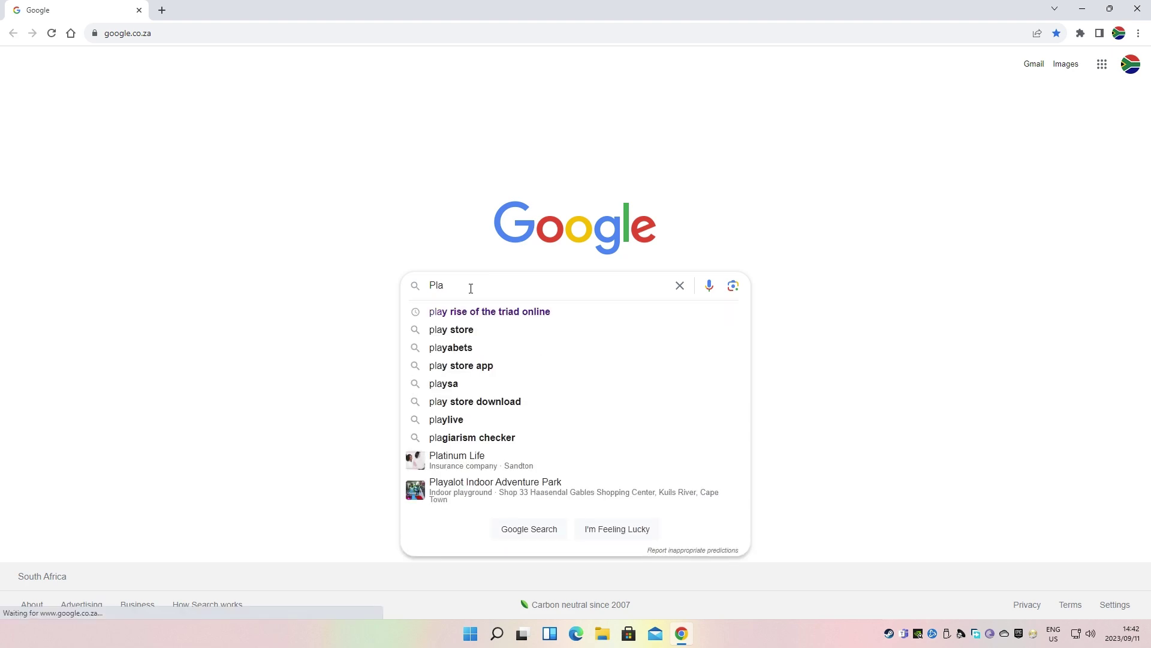
pyautogui.write('y Do')
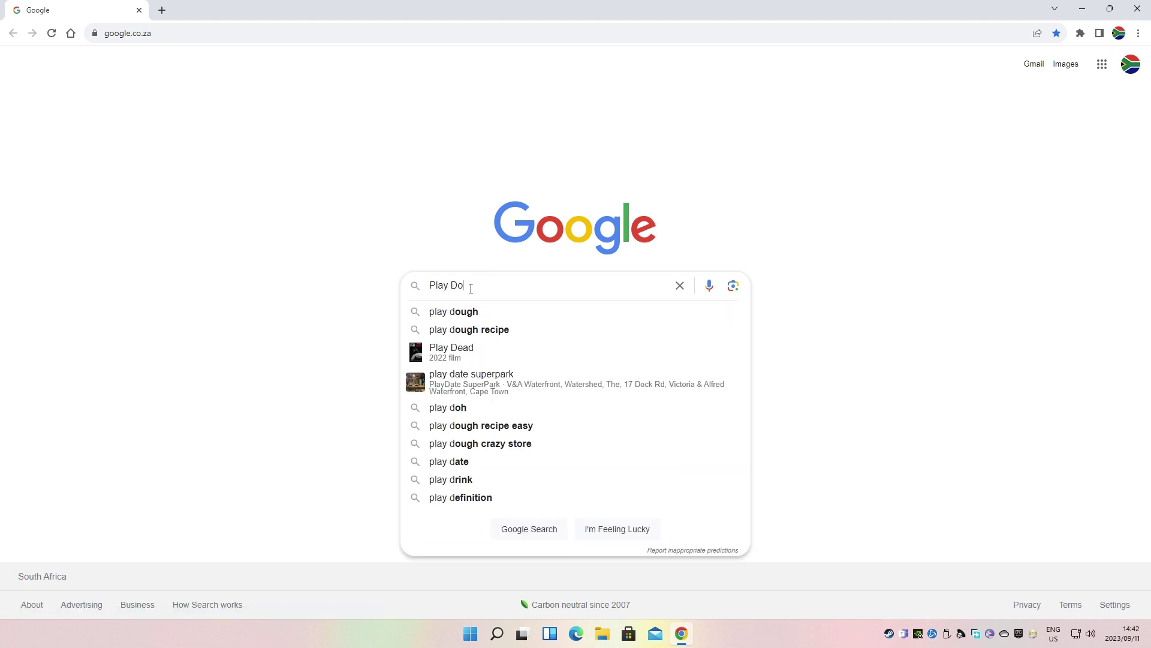
pyautogui.write('om O')
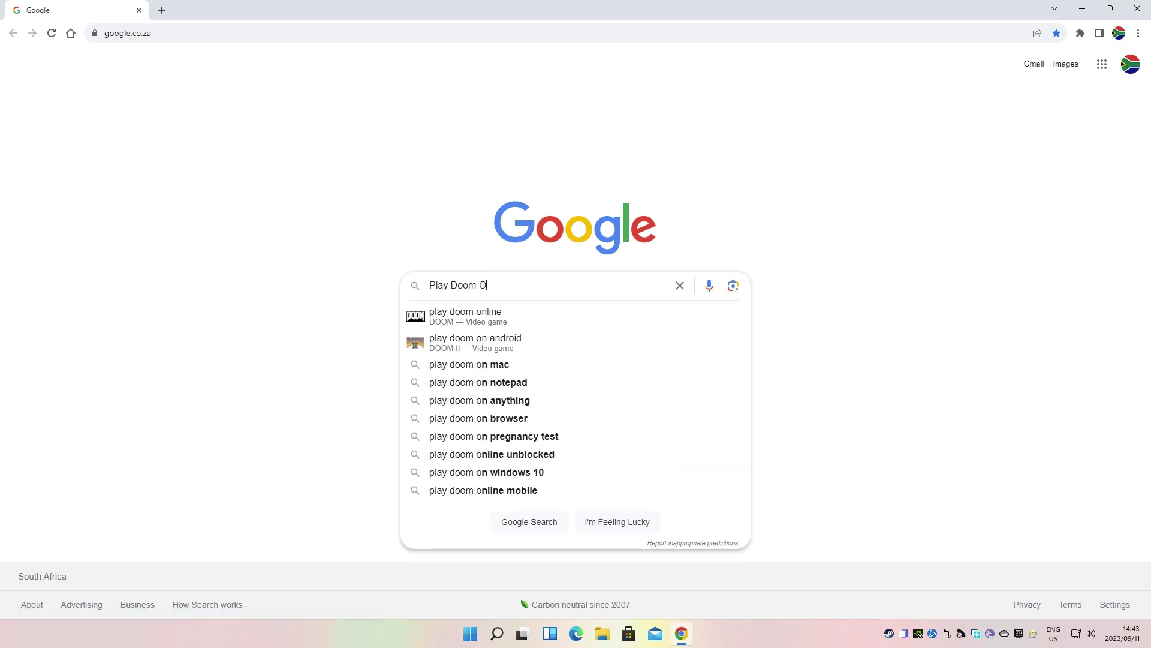
pyautogui.write('nline')
pyautogui.press('Left')
pyautogui.press('Left')
pyautogui.press('Left')
pyautogui.press('Left')
pyautogui.press('Left')
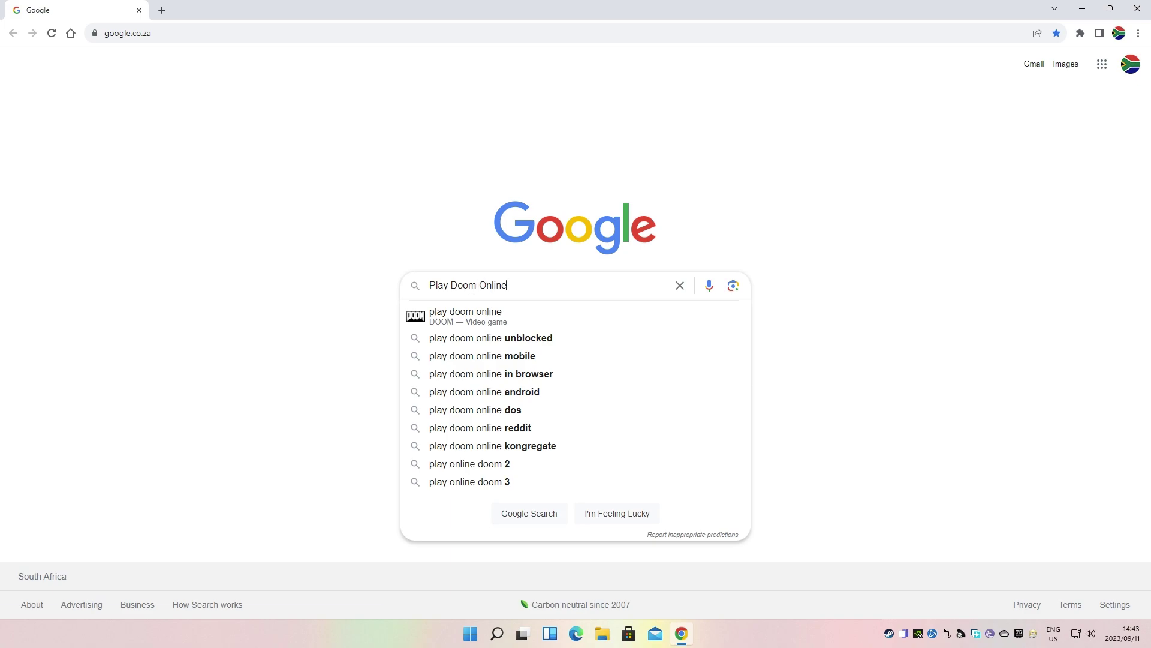
pyautogui.press('Return')
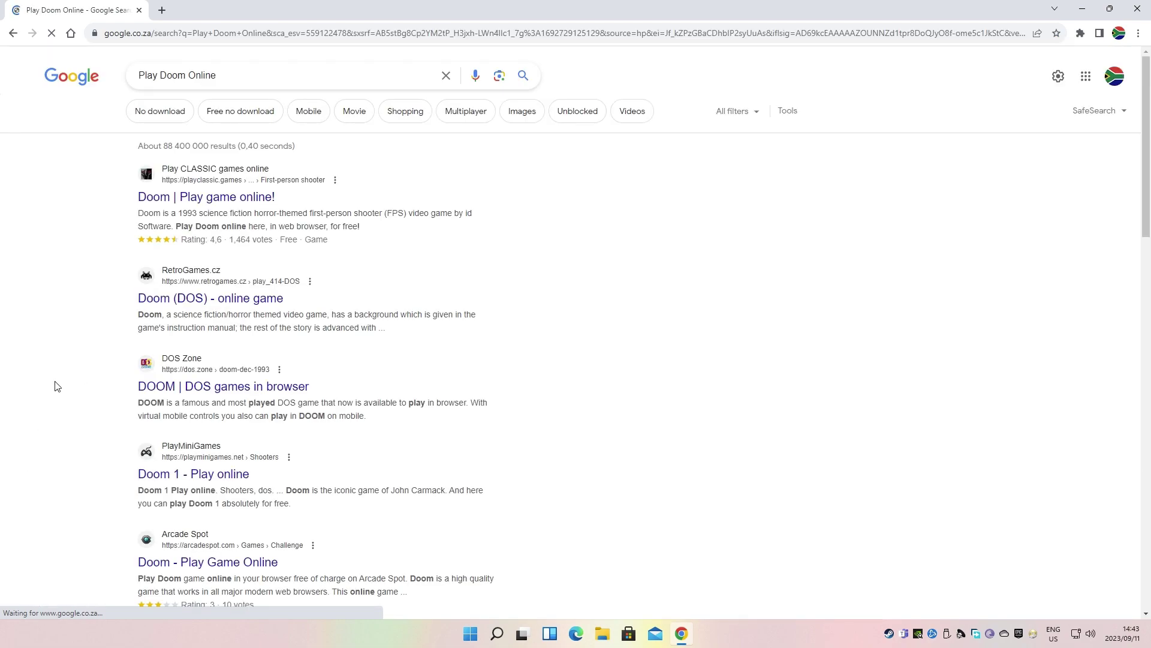
# Open the playclassic.games Doom result, go to its online play page, and dismiss the donation pop-up.
pyautogui.click(190, 199)
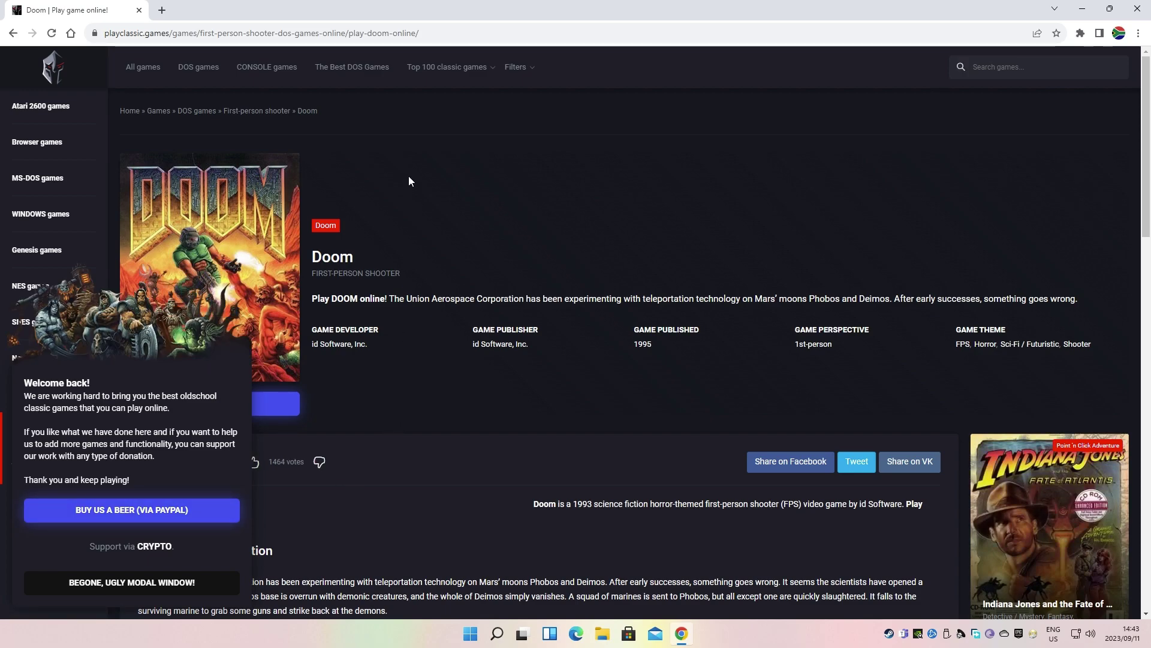
pyautogui.scroll(-4, 426, 246)
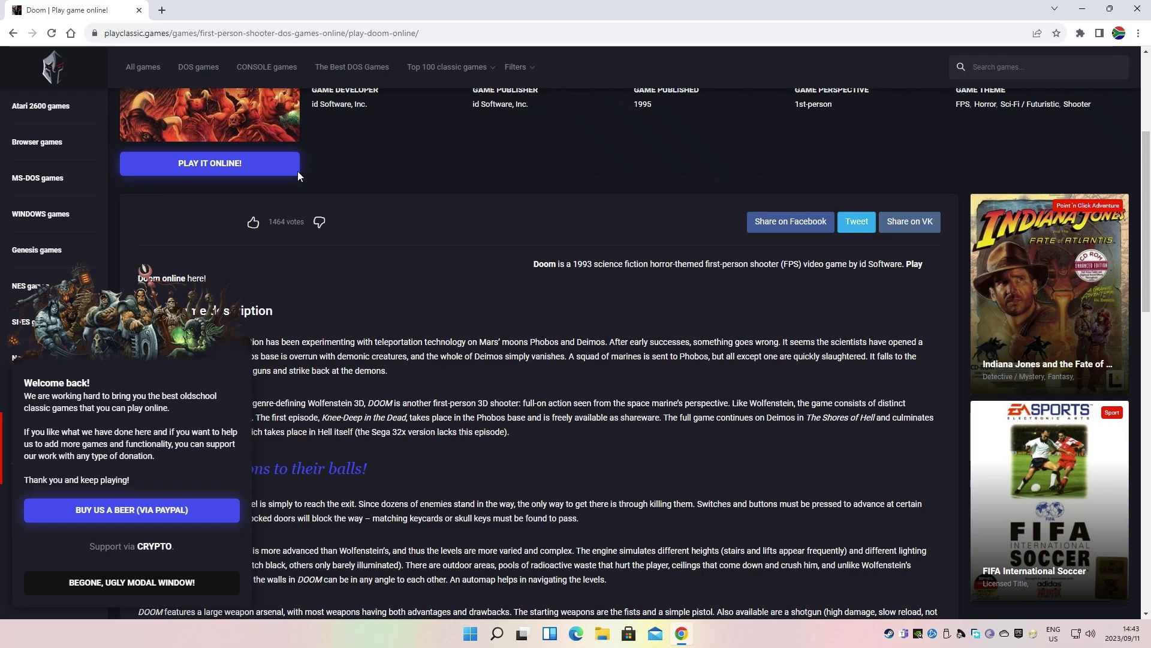
pyautogui.click(222, 163)
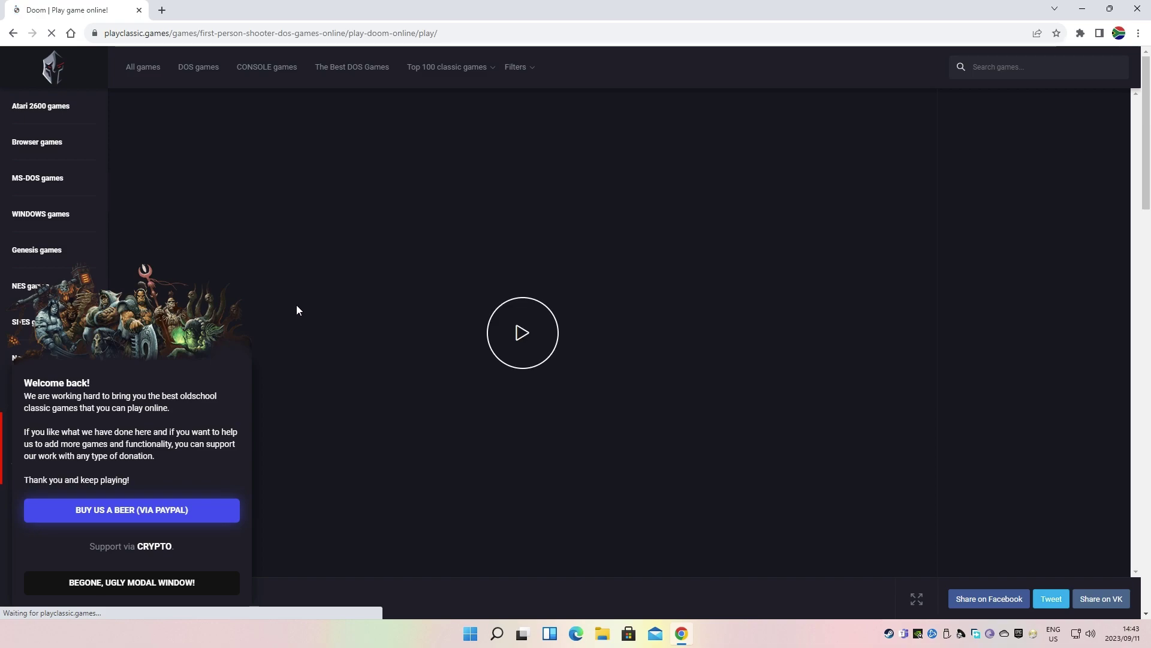
pyautogui.click(169, 583)
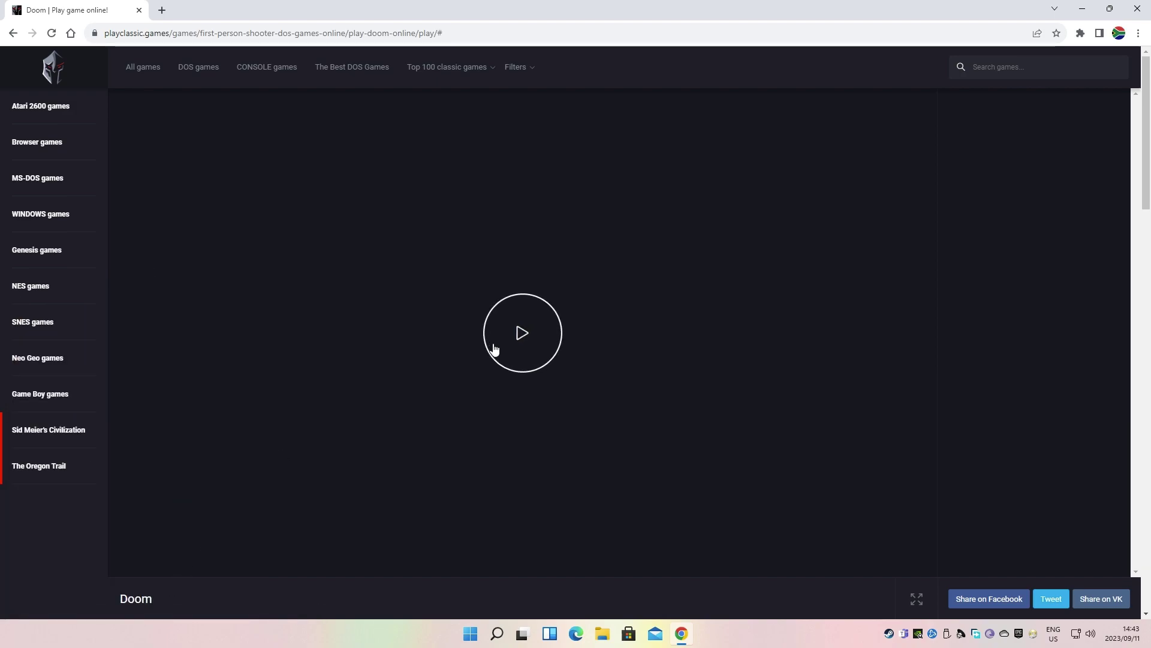